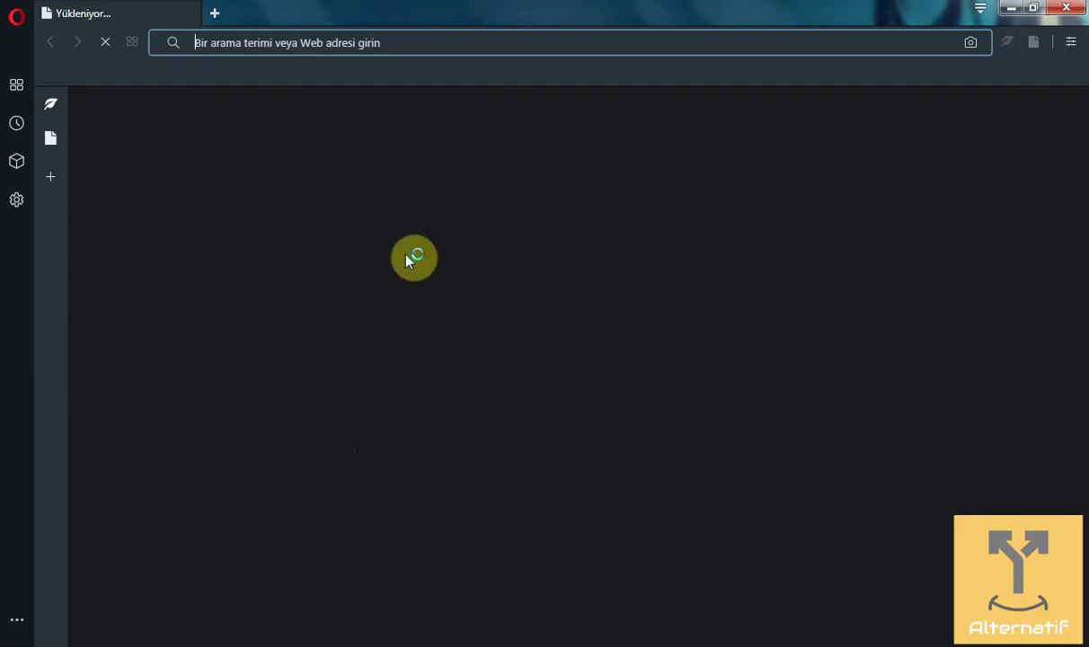
Step: Search the web for "audiocity", open the official Audacity site and view its download page
text(audiocity)
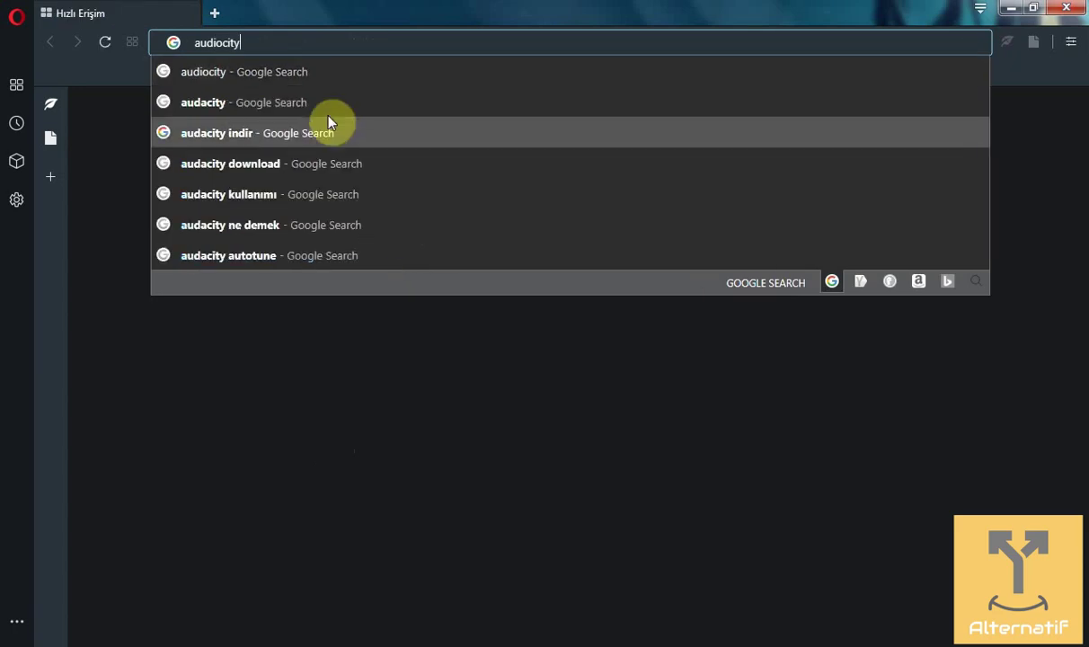
click(316, 70)
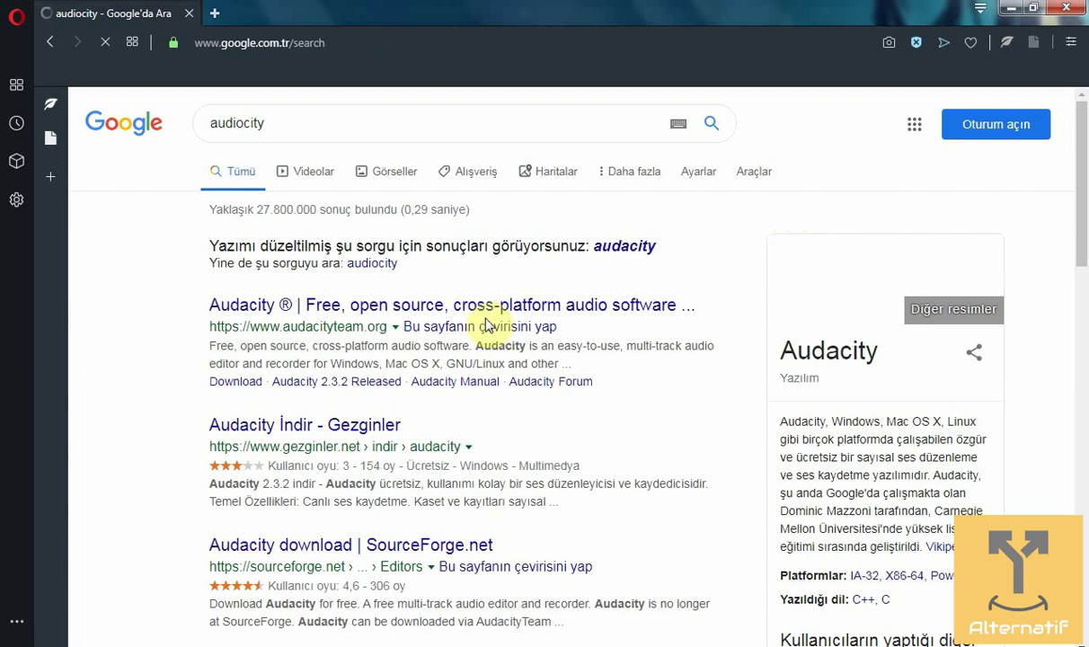
click(400, 306)
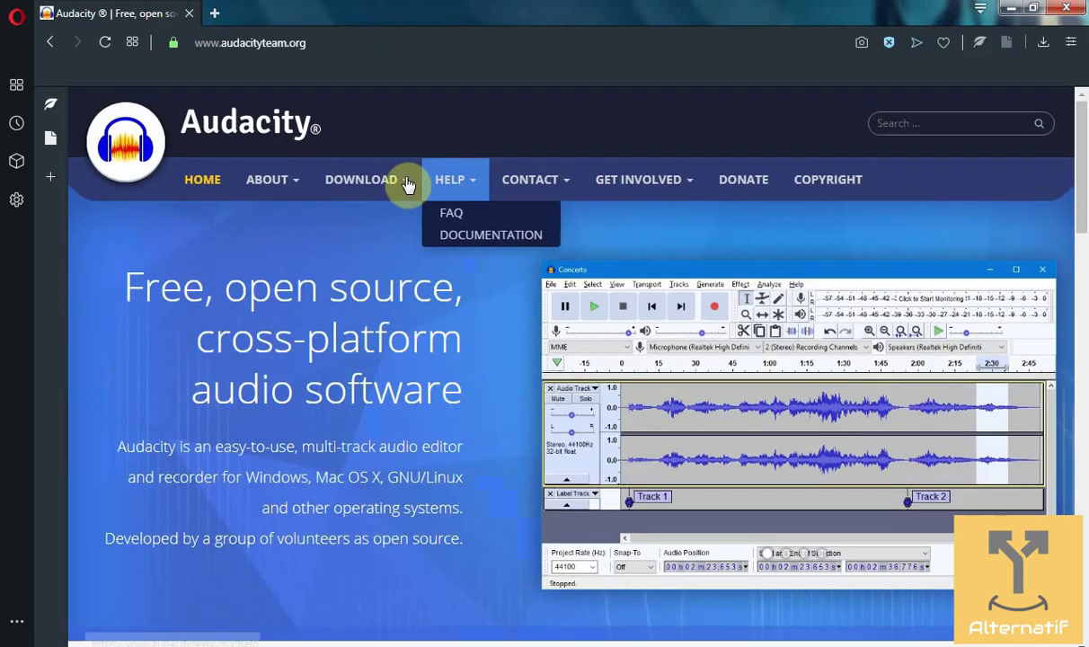
click(394, 185)
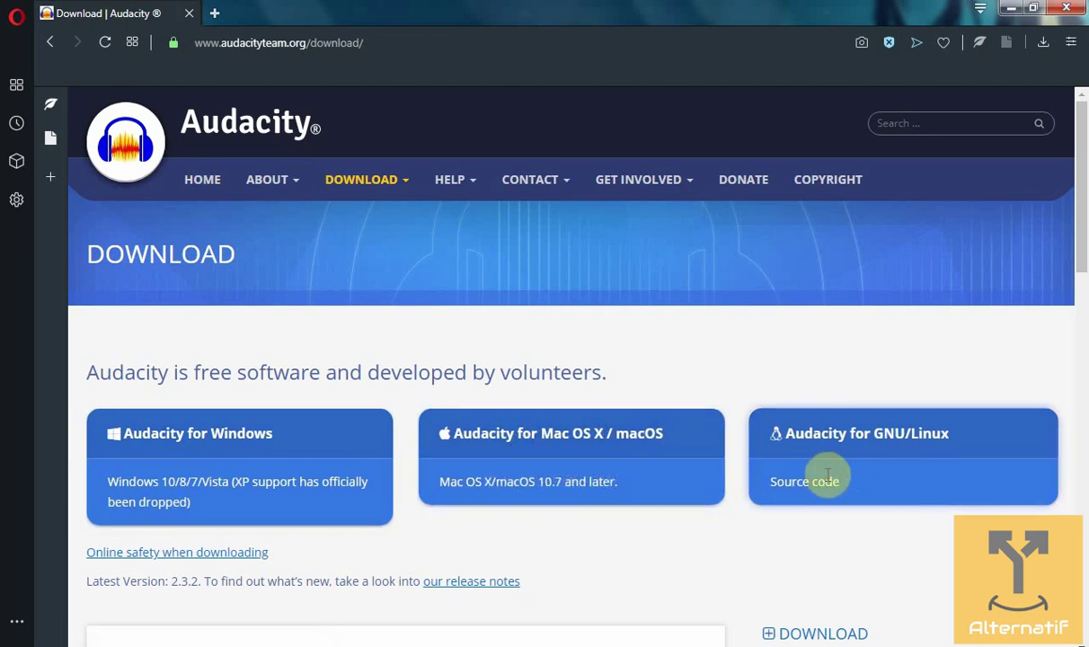
scroll(834, 476, down, 3)
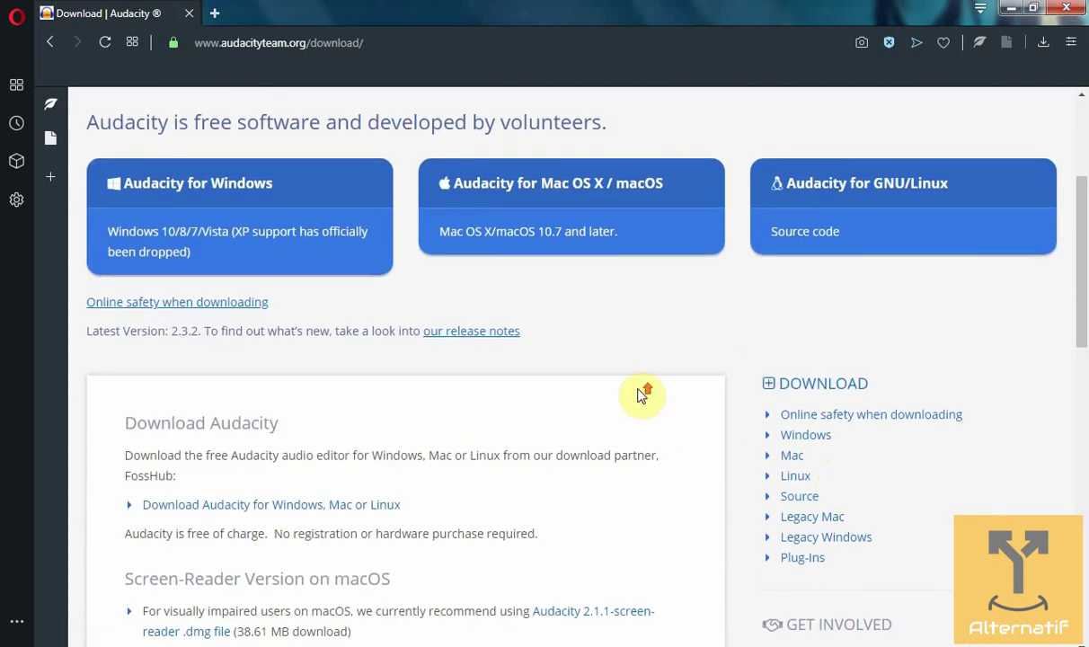
scroll(644, 389, up, 2)
scroll(639, 396, up, 1)
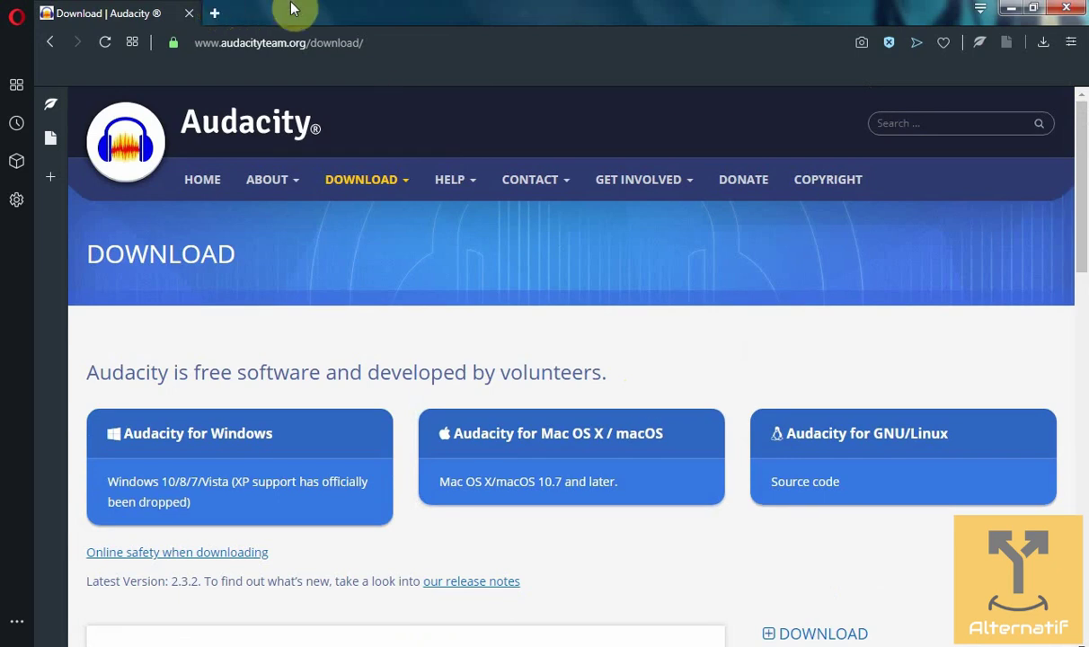
Step: Close the web browser and switch to the Audacity window with the recorded voice track
click(215, 13)
click(186, 14)
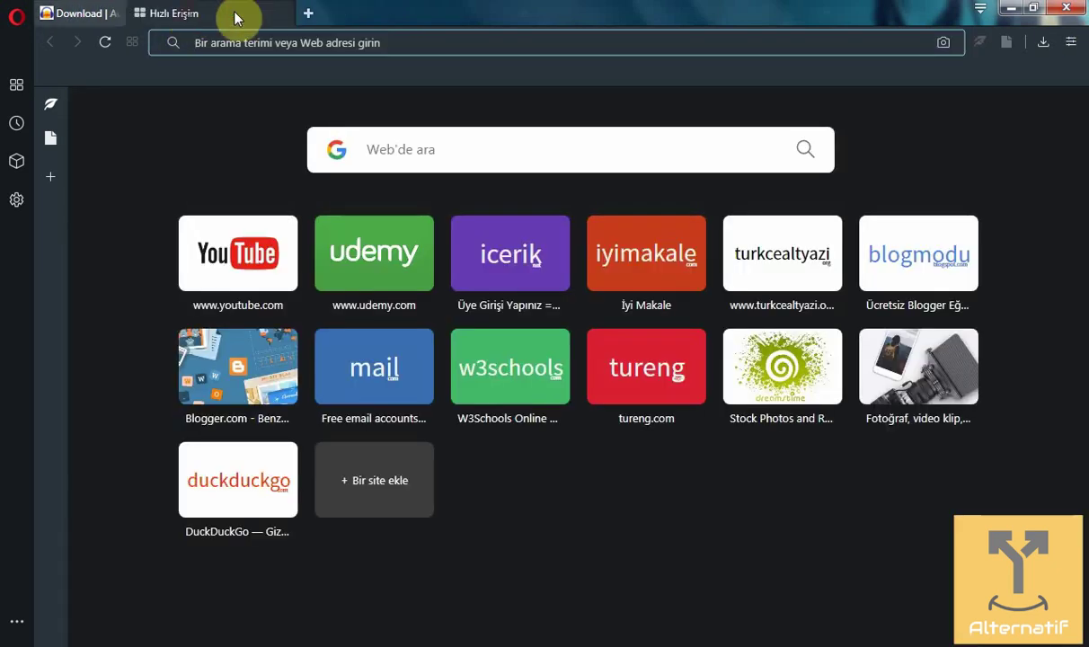
click(1064, 9)
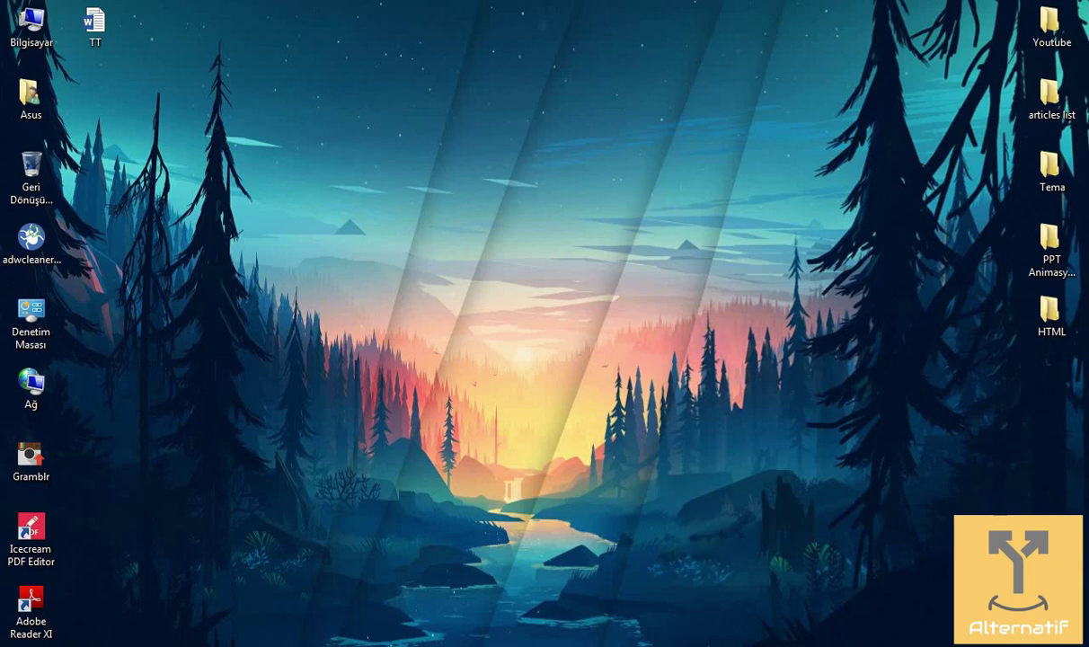
click(692, 642)
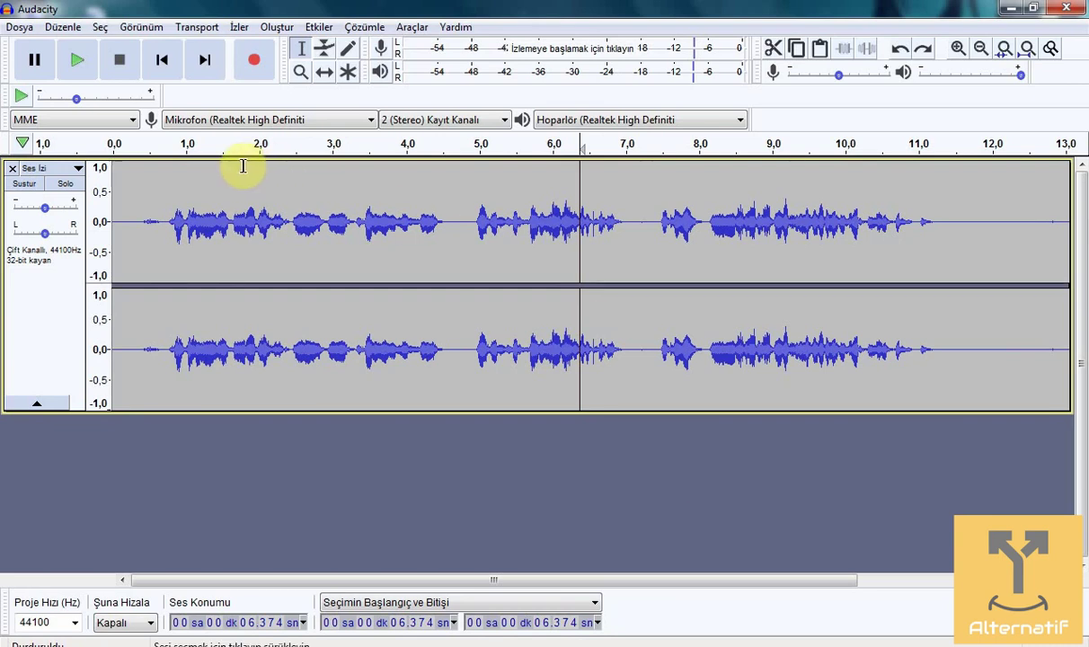
Step: Play the recording from its start and pause it after a few seconds
click(162, 59)
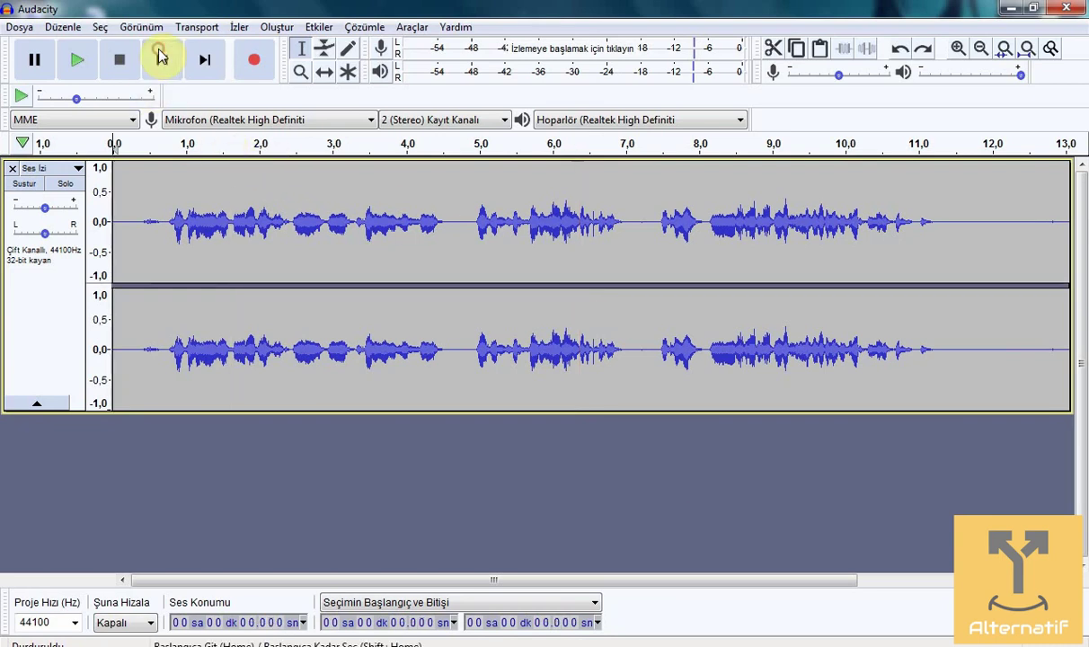
click(74, 63)
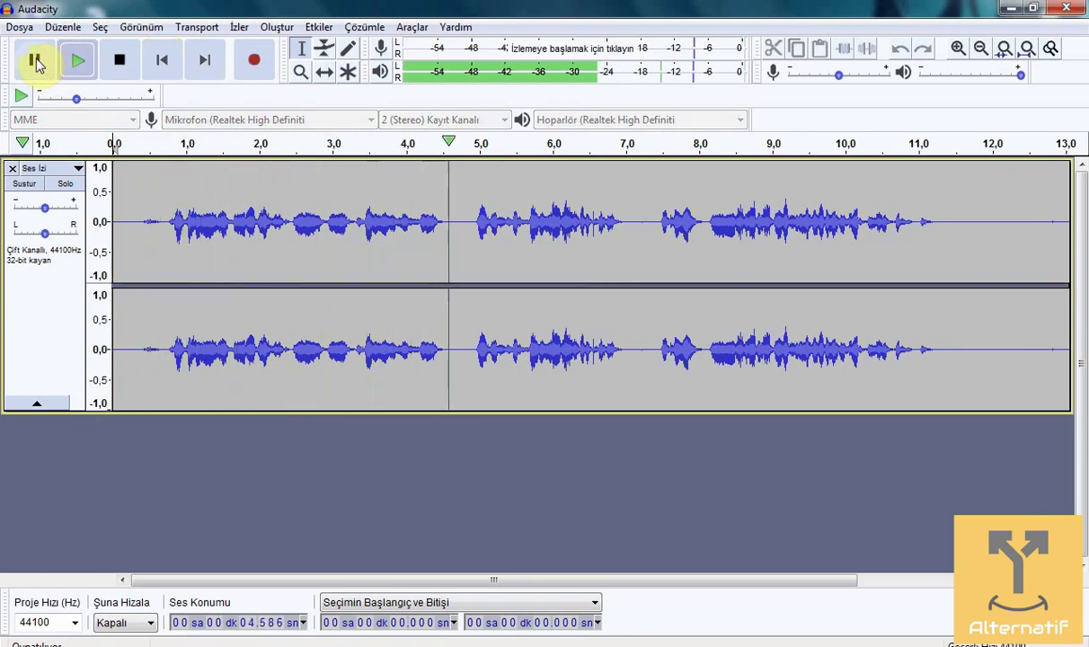
click(36, 61)
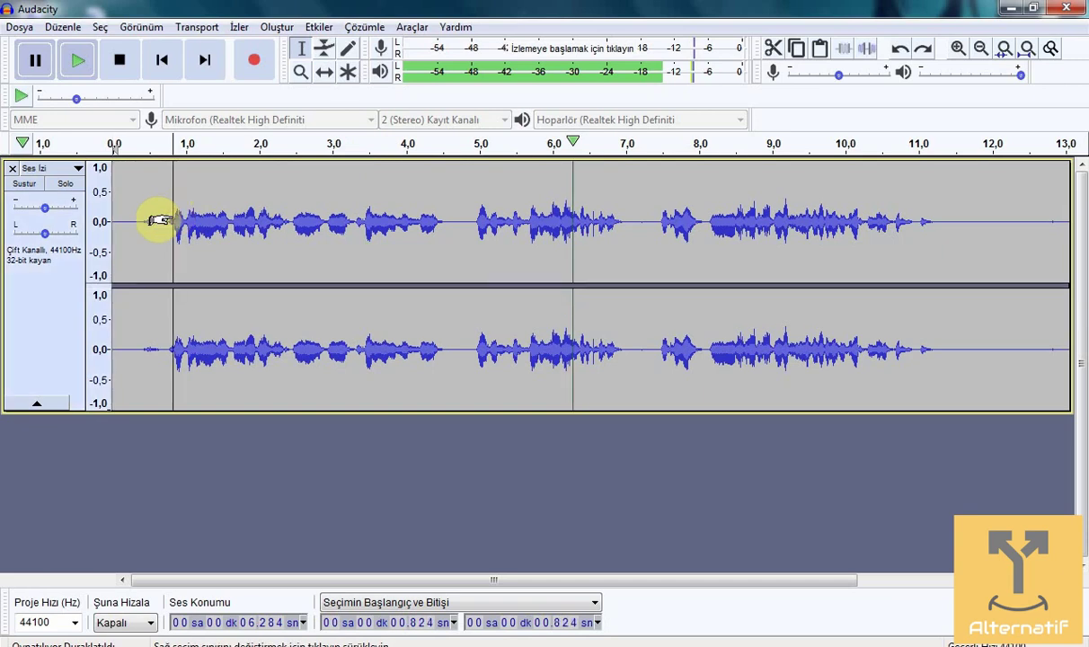
Step: Select the speech from about 0.824 s to 11.192 s and open the Change Pitch effect (Perdeyi Değiştir)
drag(174, 221, 920, 212)
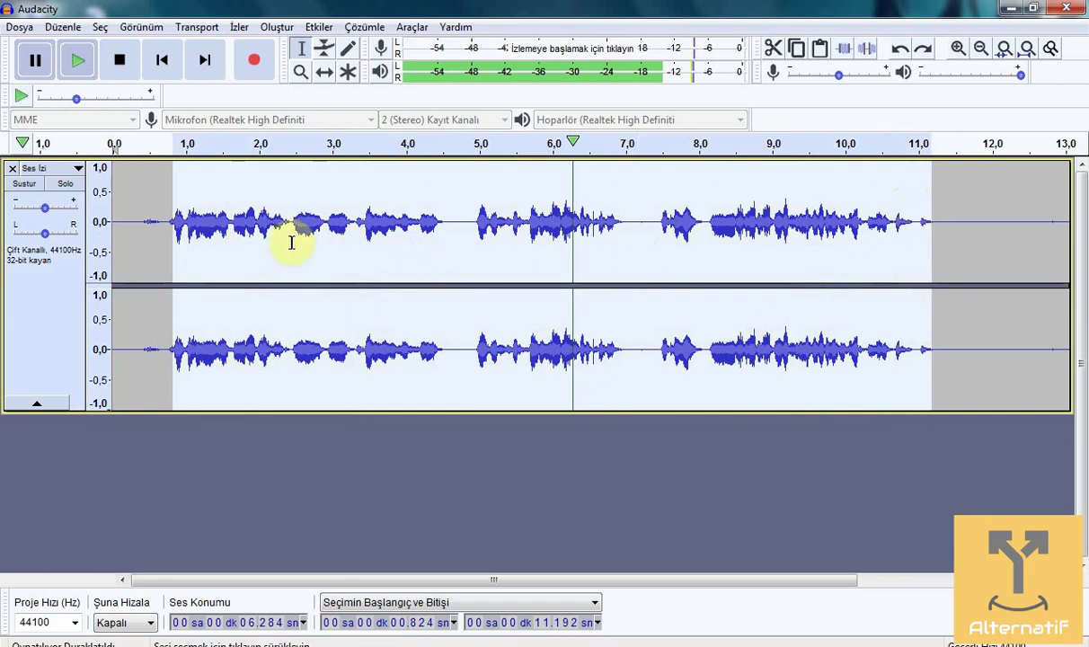
click(319, 28)
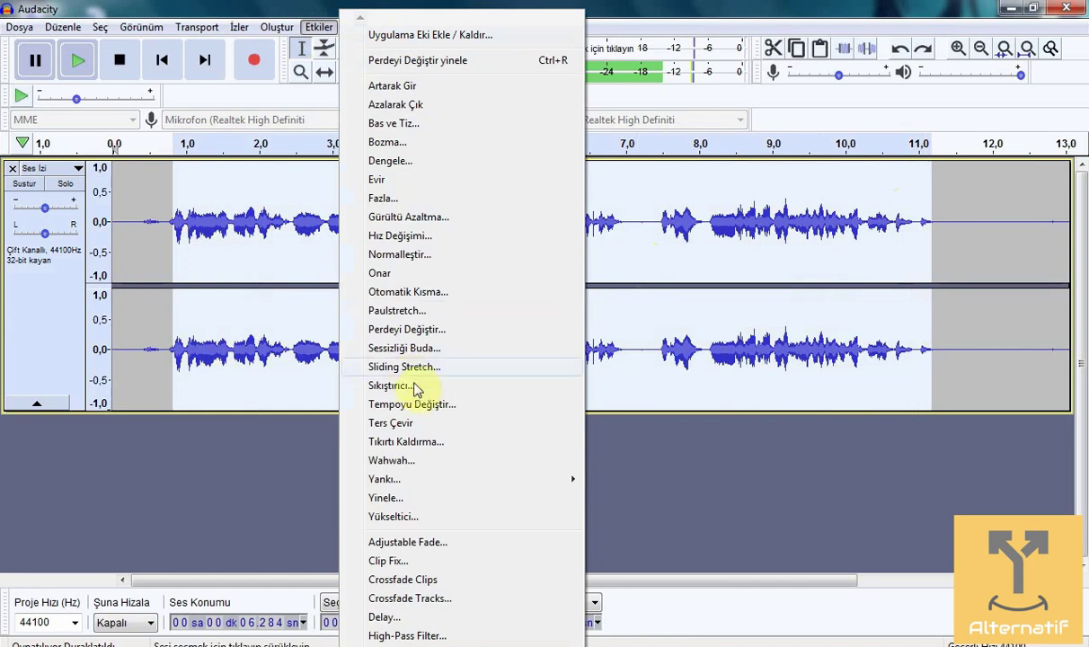
click(414, 330)
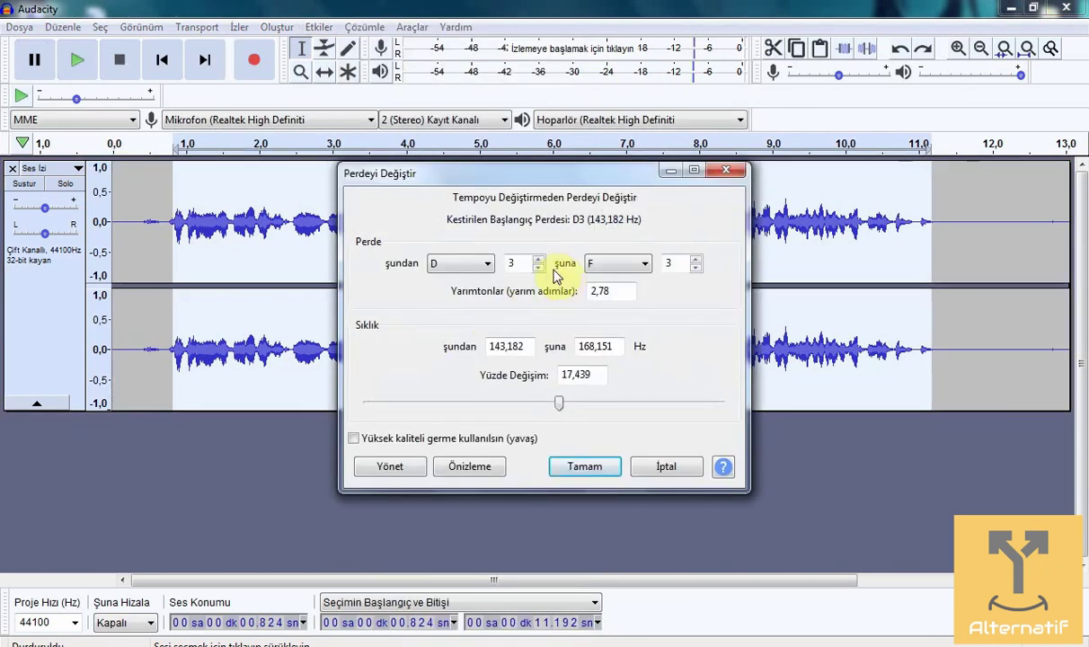
drag(576, 171, 604, 169)
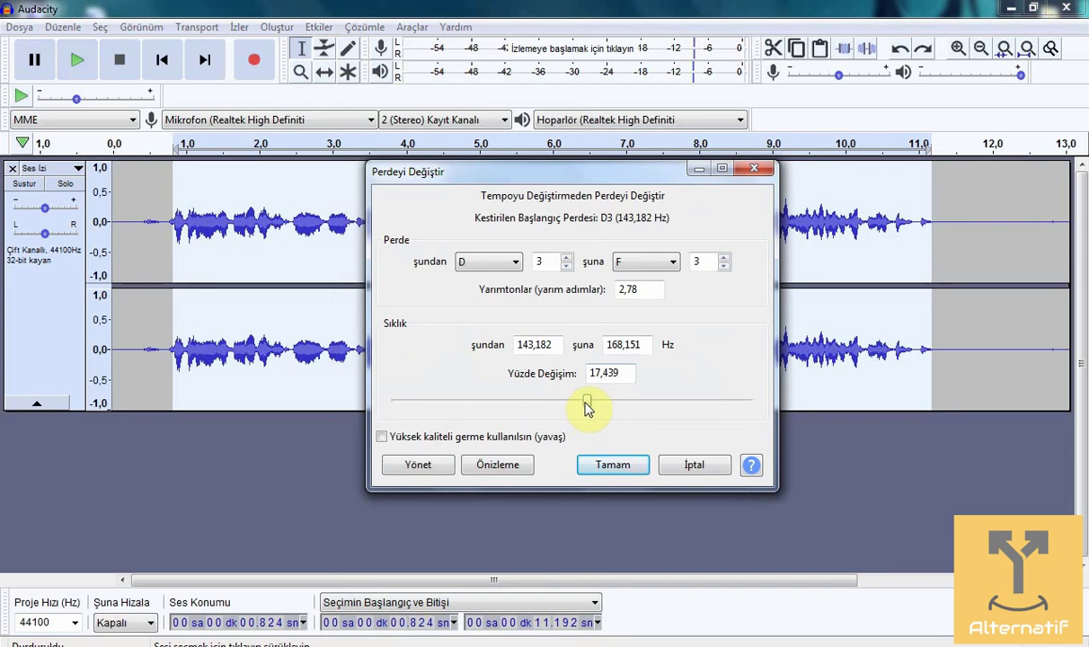
Step: Set the pitch percent change to -17 and preview the deeper voice
drag(586, 409, 571, 408)
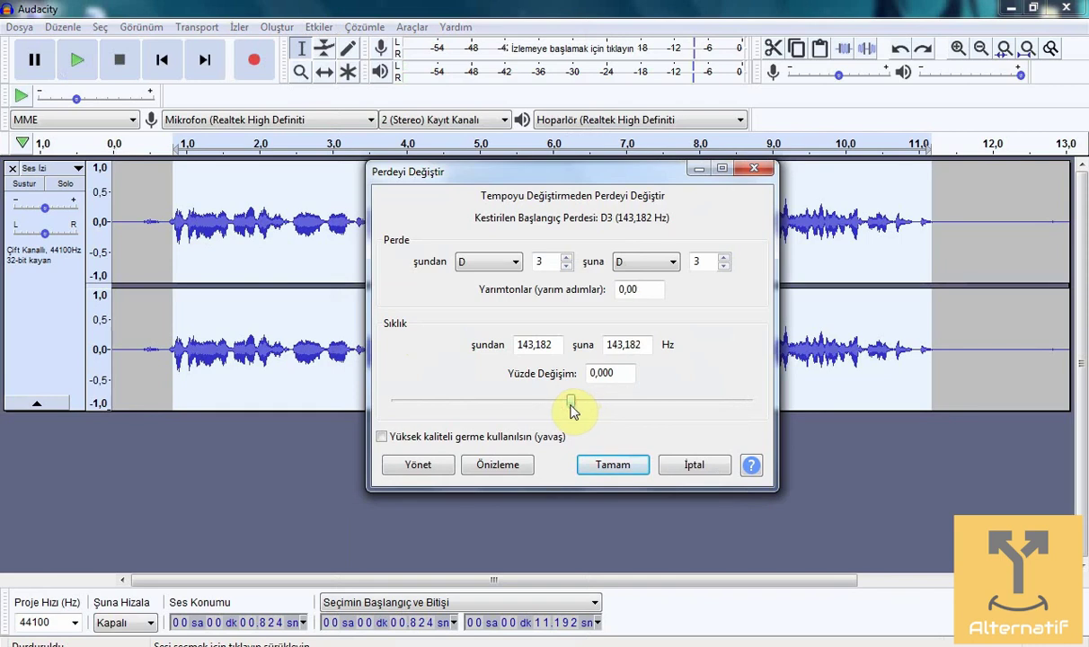
drag(574, 411, 568, 409)
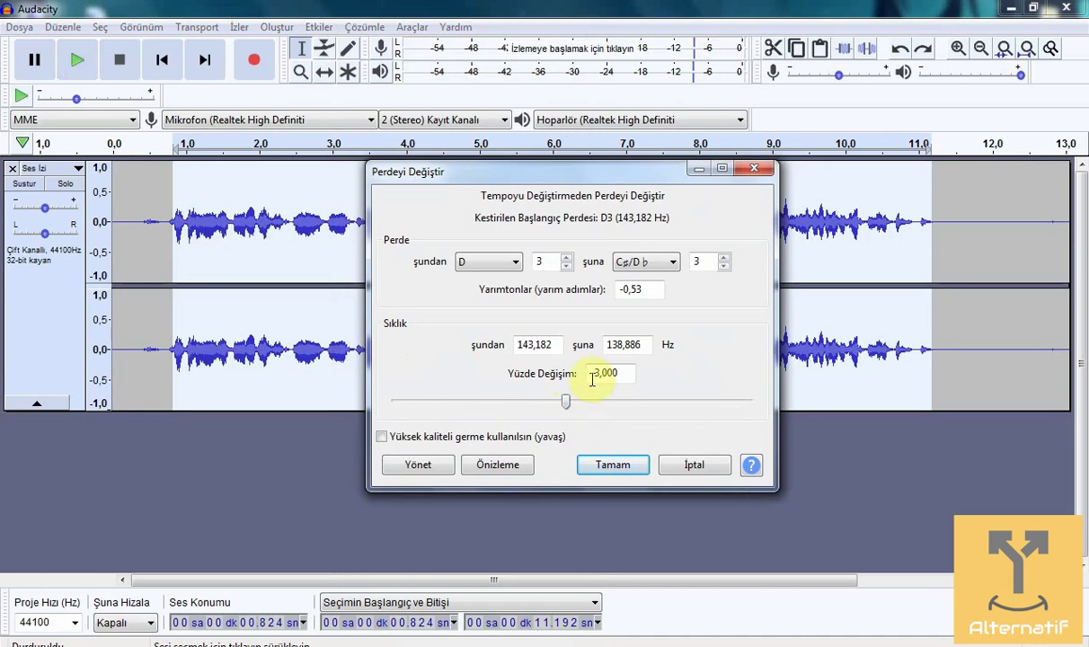
double_click(628, 374)
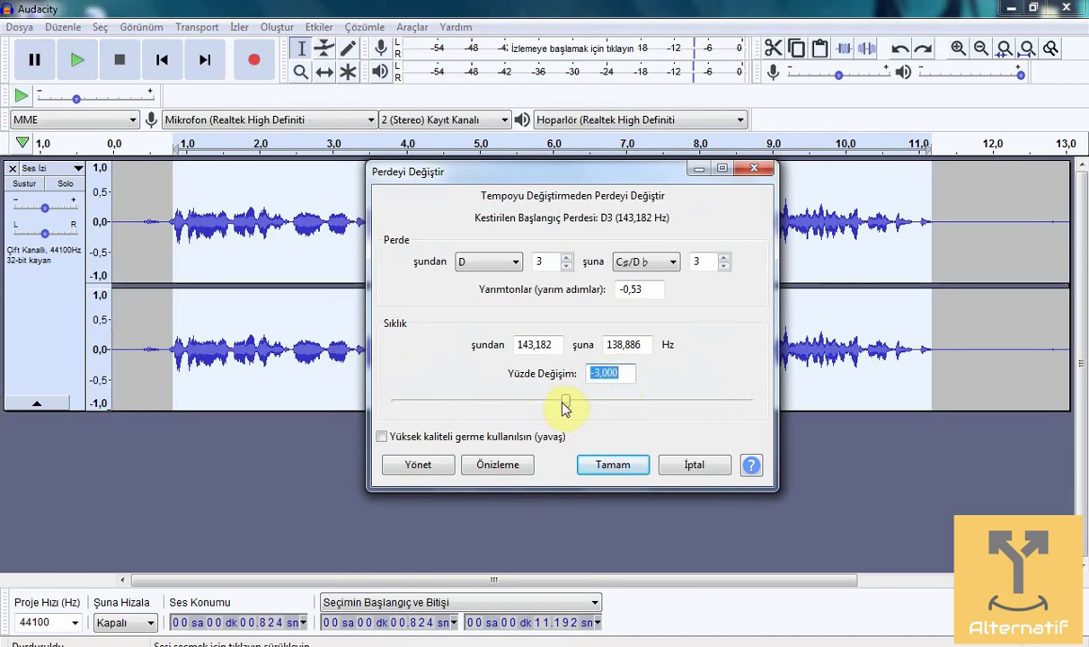
drag(565, 407, 540, 403)
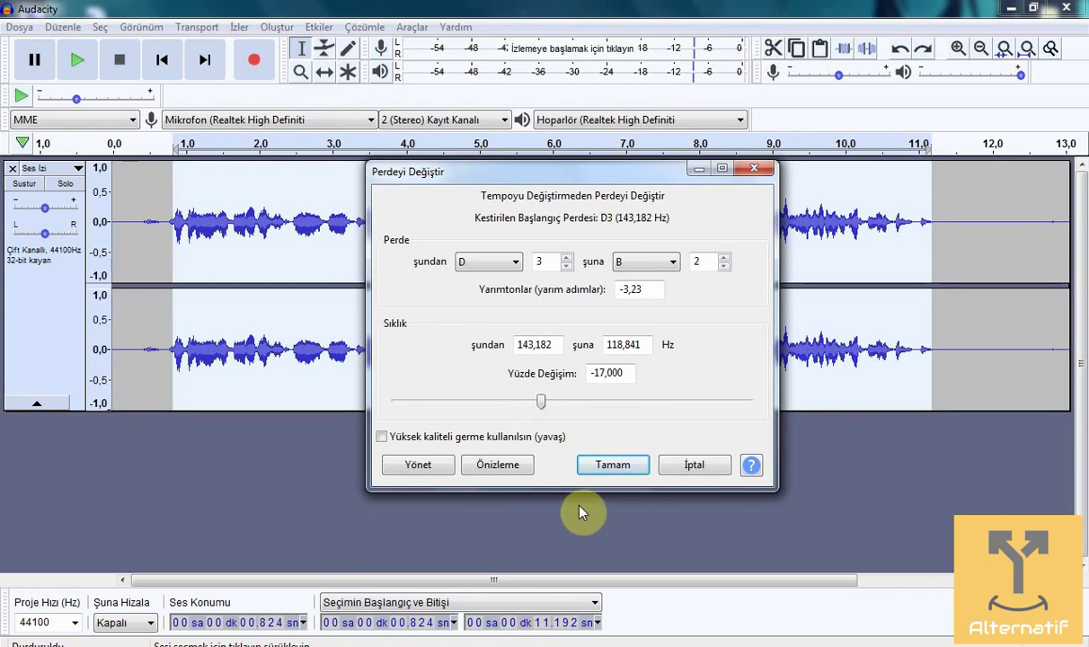
click(503, 468)
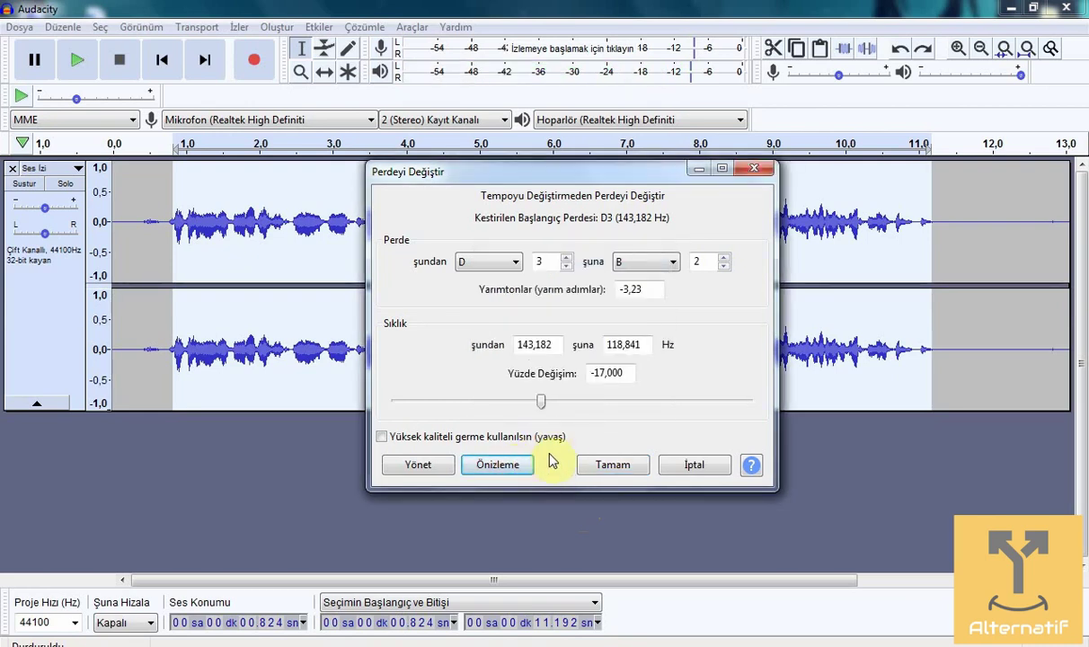
Step: Preview the voice with a pitch percent change of 25.355, and reset the change to 0
click(541, 404)
drag(542, 404, 575, 409)
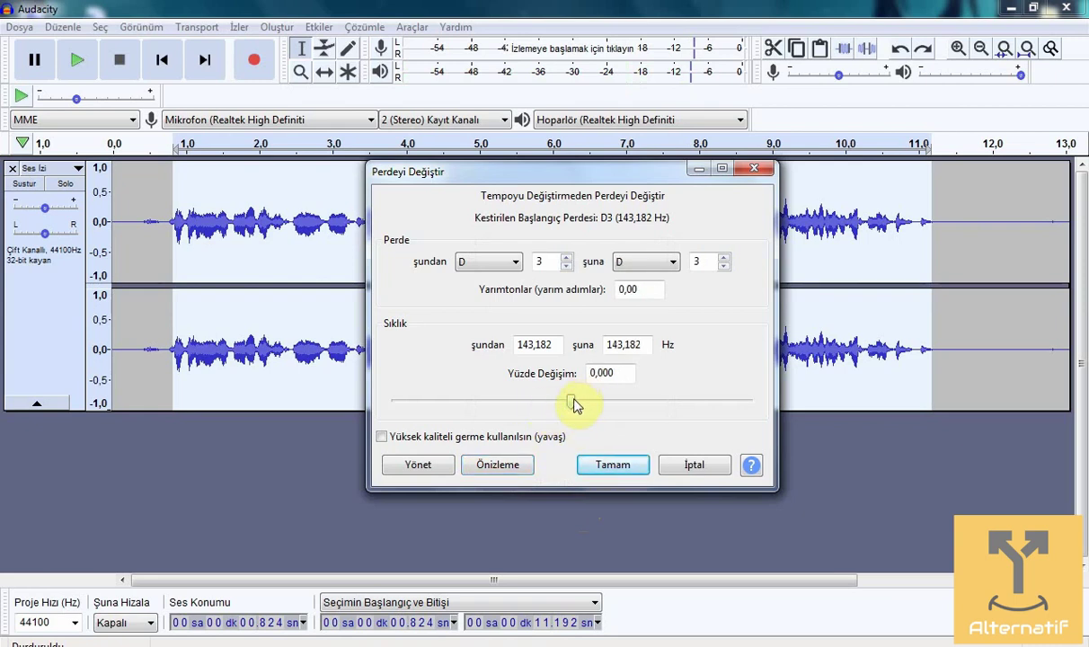
drag(573, 408, 591, 407)
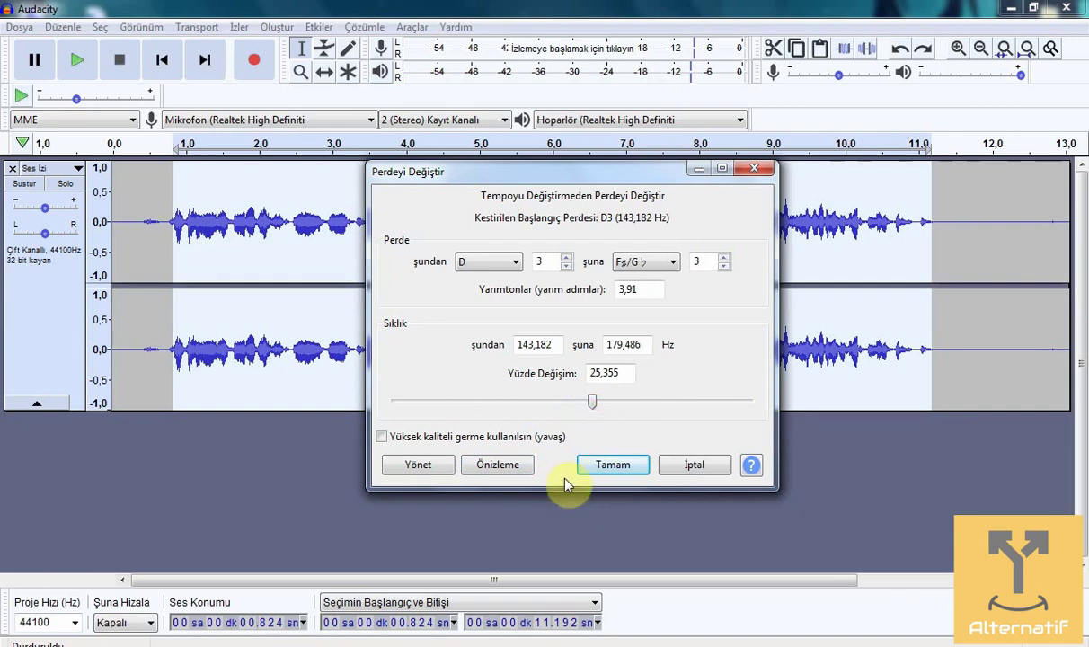
click(499, 464)
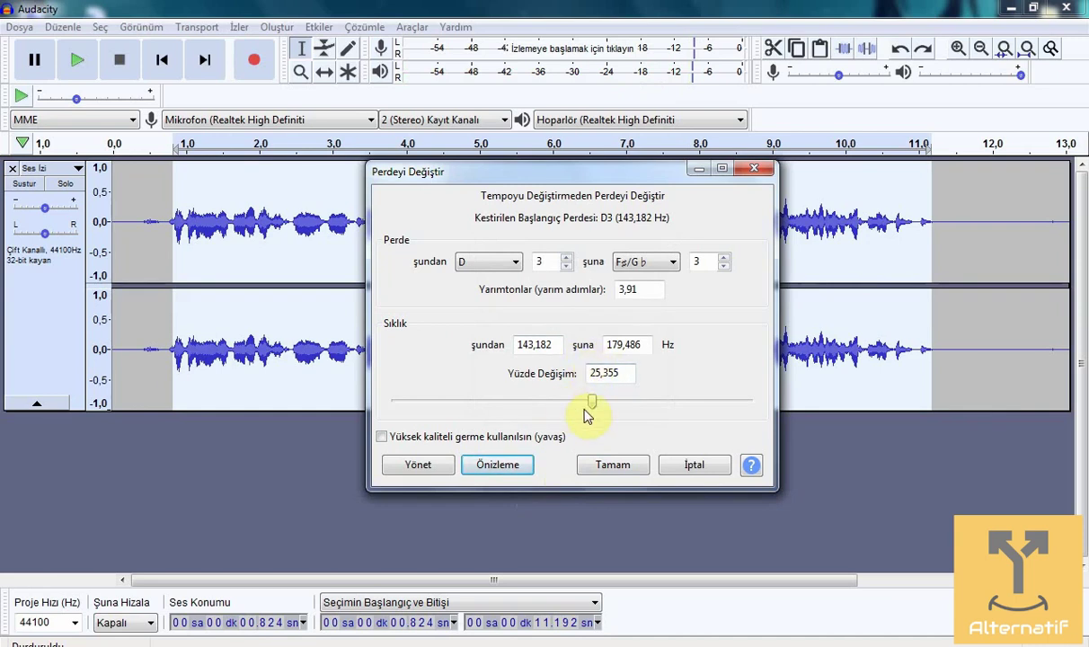
drag(591, 413, 570, 412)
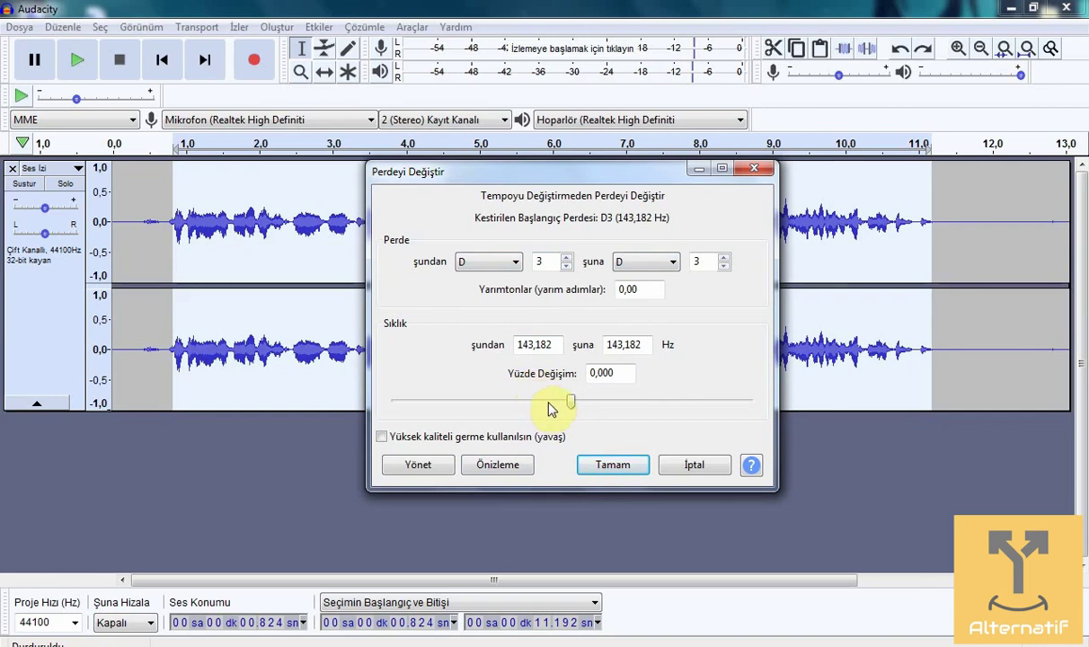
Step: Try C as the target pitch note and set it back to D
click(516, 262)
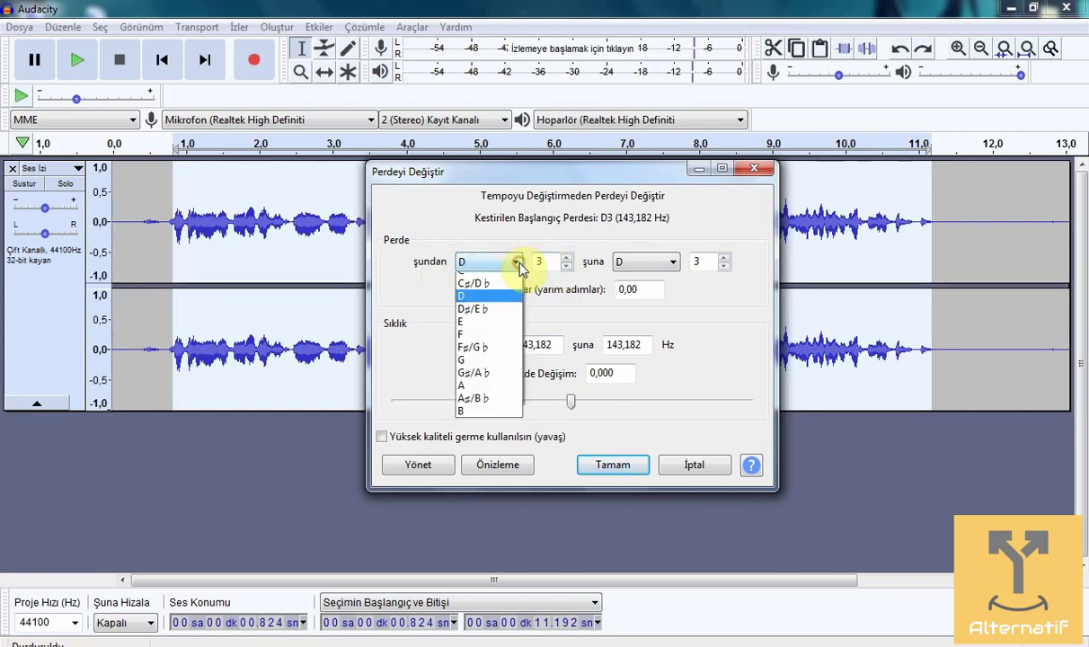
click(517, 263)
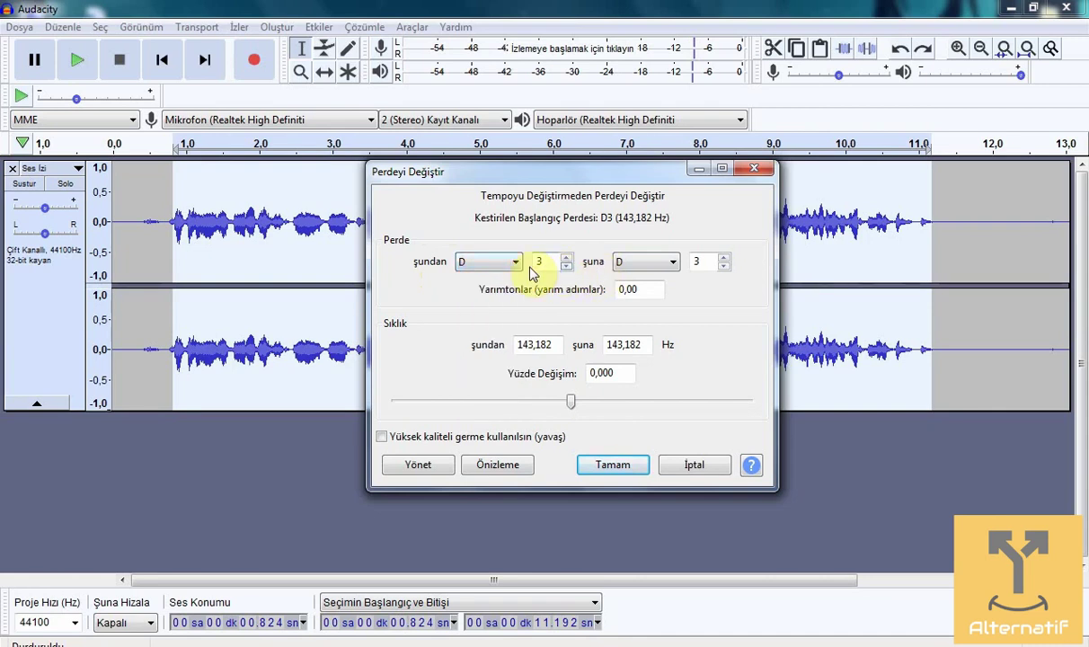
click(674, 263)
click(654, 285)
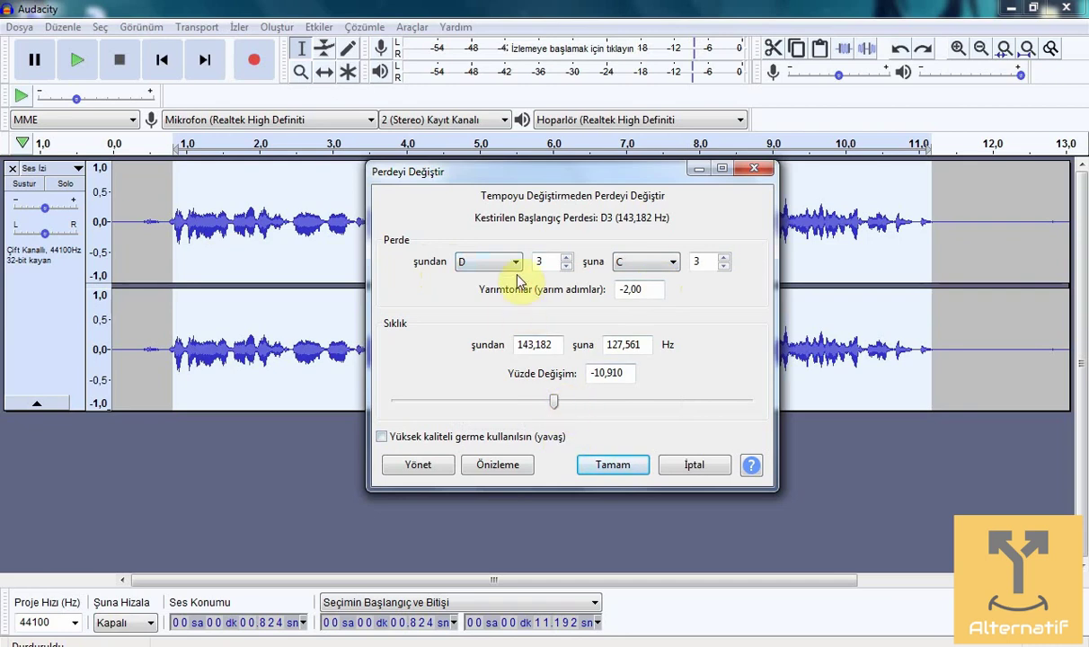
click(650, 262)
click(643, 308)
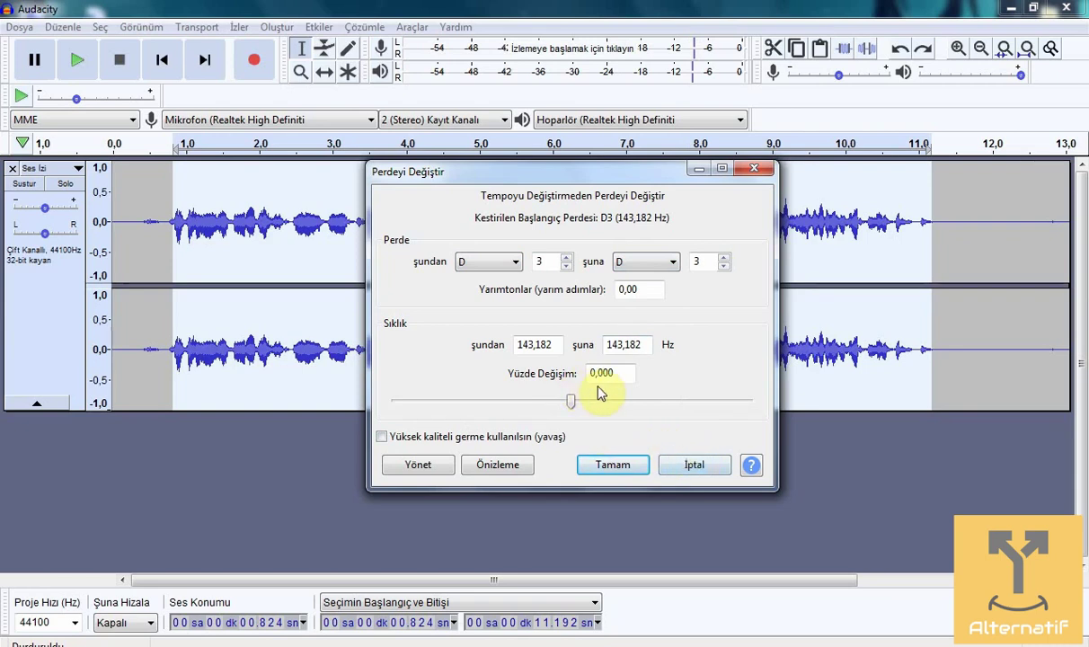
Step: Try pitch percent changes of -32 and 10.290, and reset the change to 0
drag(572, 403, 516, 406)
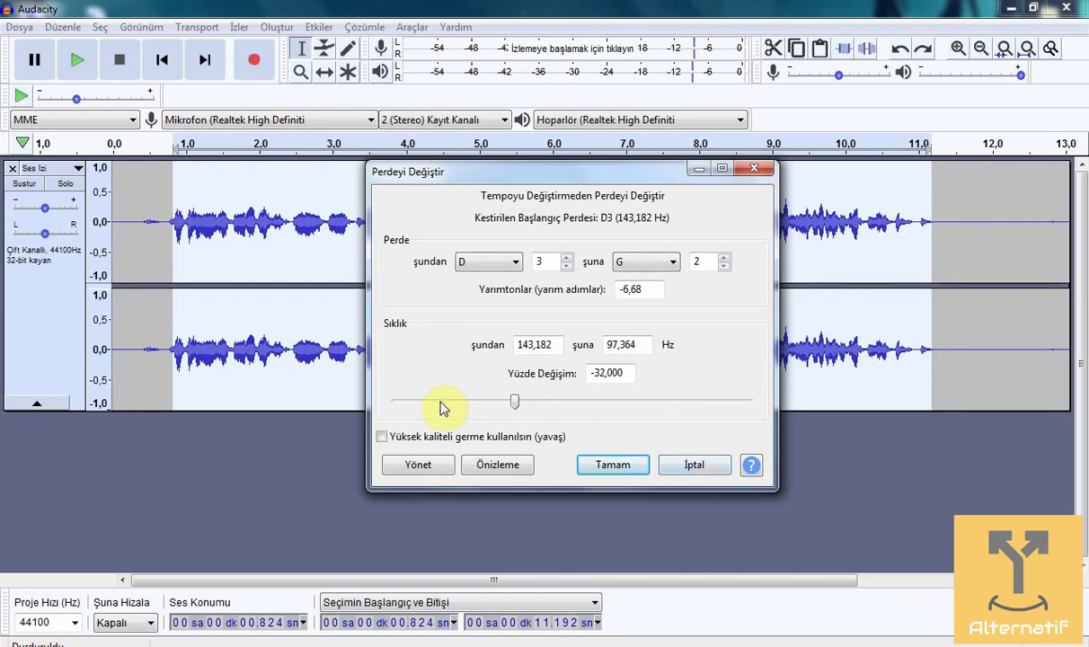
drag(513, 404, 586, 406)
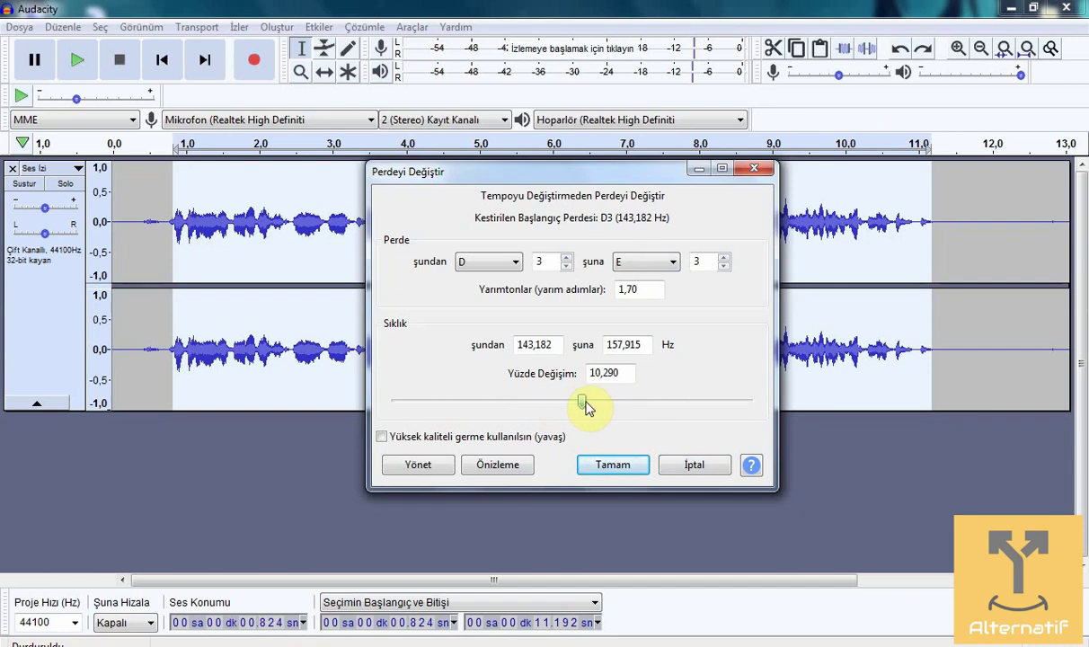
mouse_move(585, 406)
mouse_down()
mouse_move(564, 403)
mouse_move(576, 401)
mouse_up()
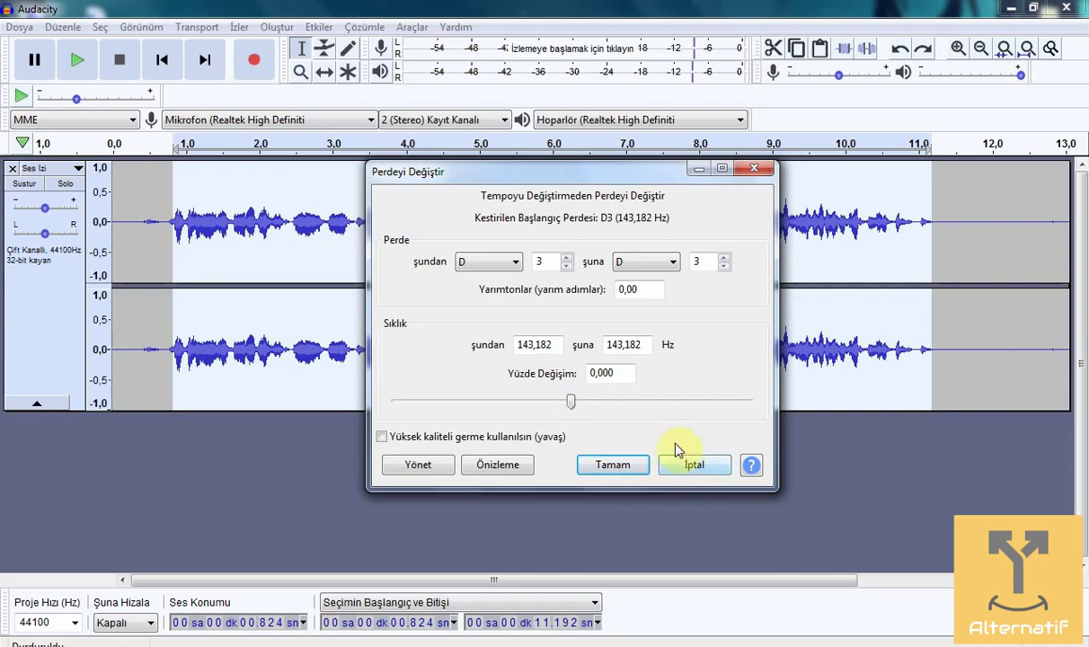
Step: Set the pitch percent change to -12 and apply it to the selected speech
drag(568, 401, 549, 403)
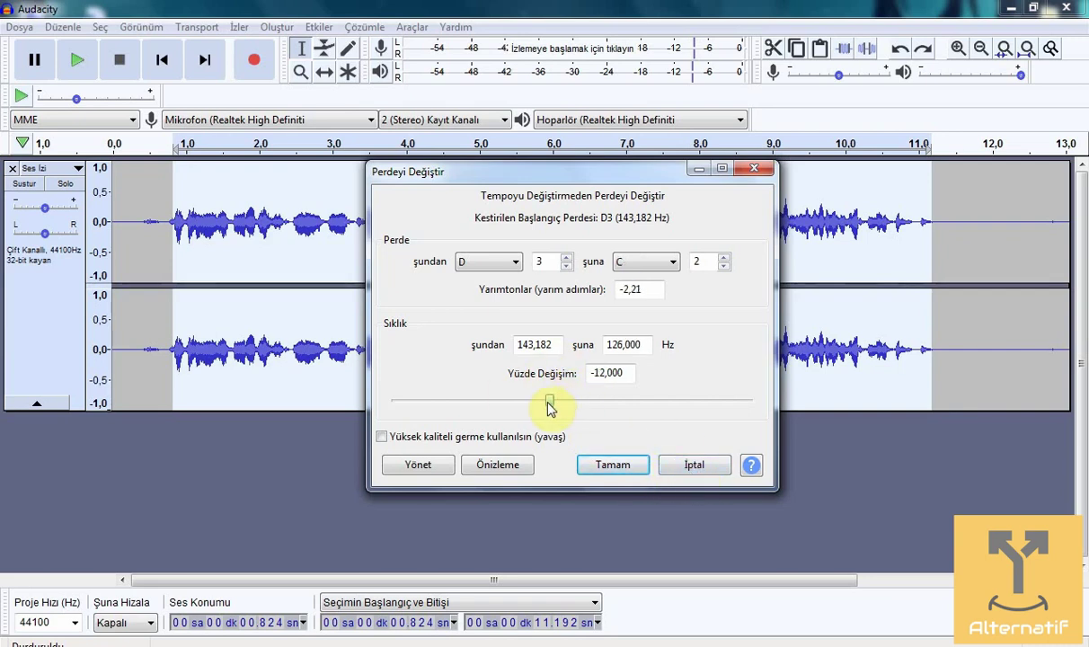
click(617, 468)
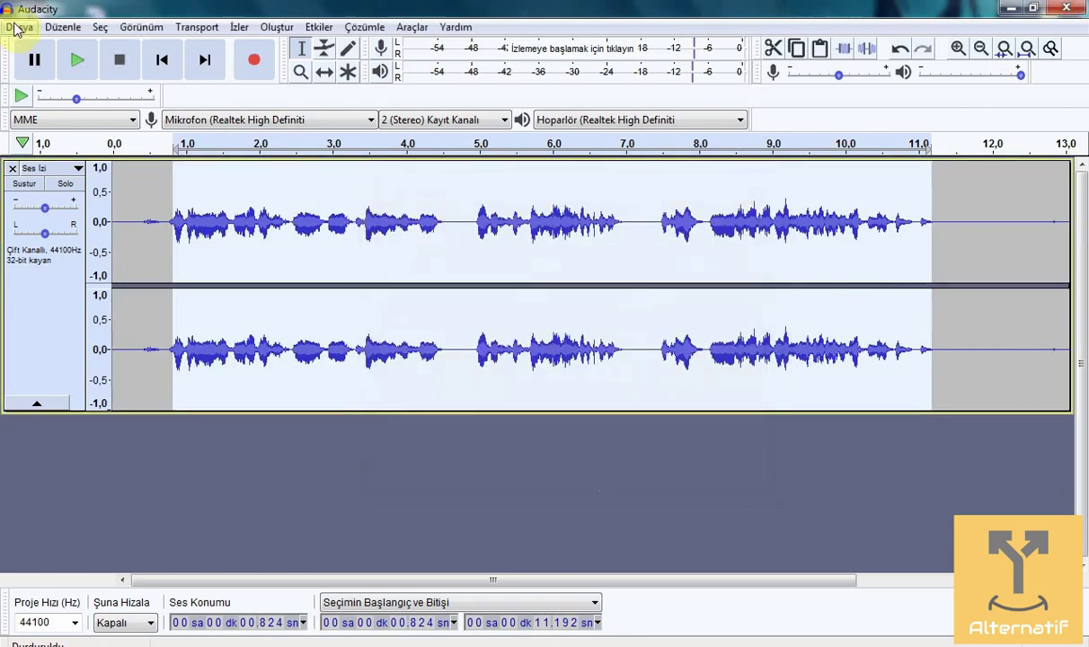
Step: Start a WAV export to the desktop with the file name dasdasd, cancel it and clear the audio selection
click(18, 27)
mouse_move(90, 165)
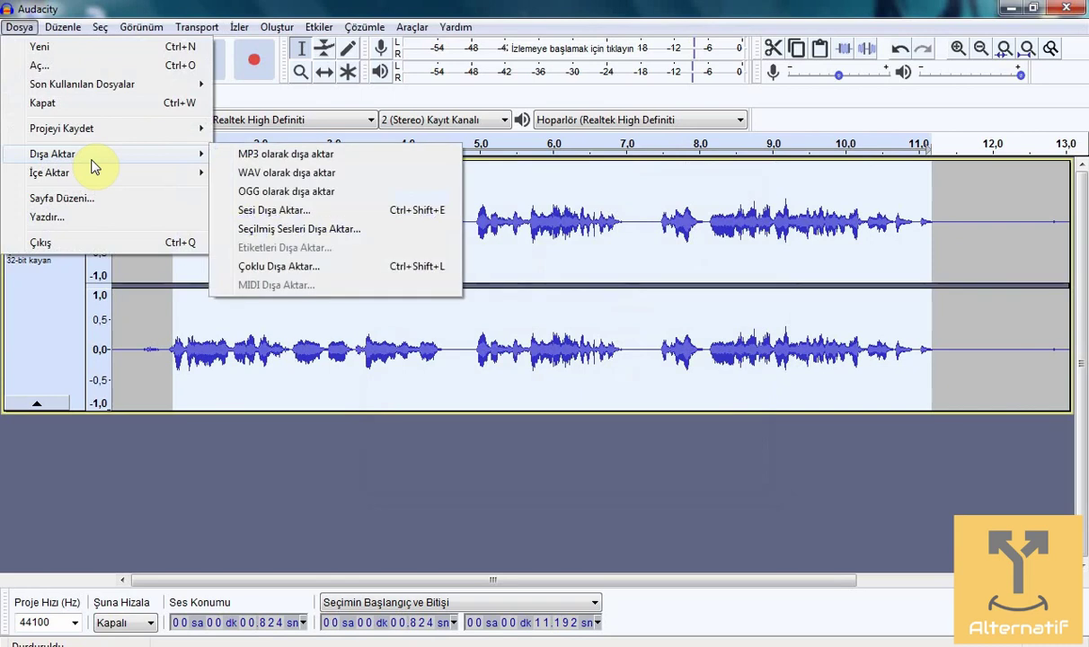
click(282, 175)
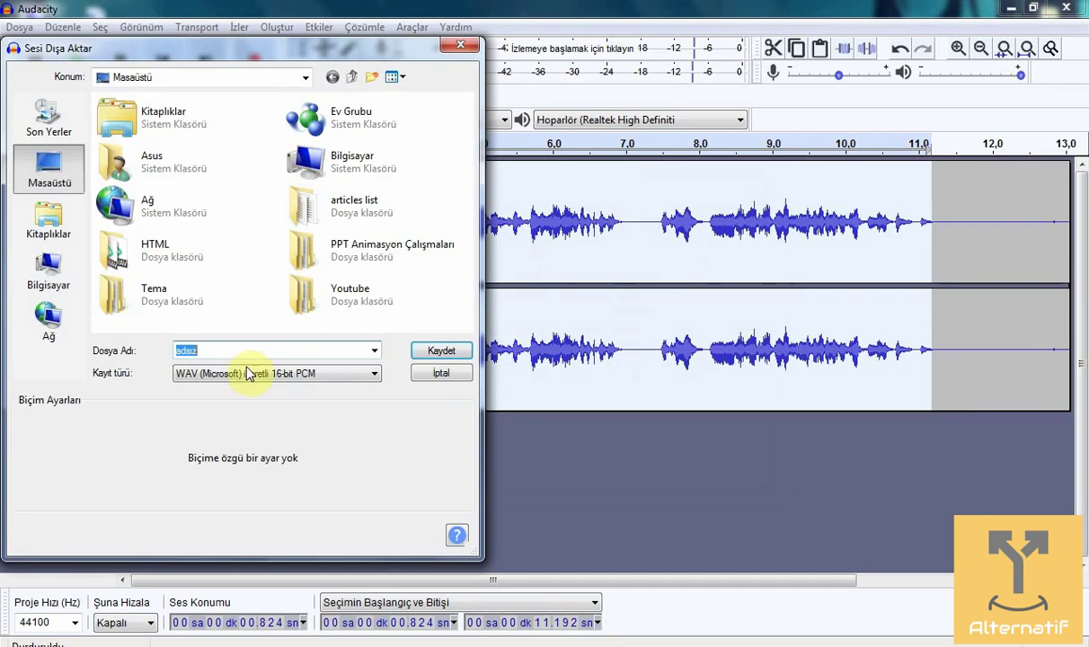
text(dasdasd)
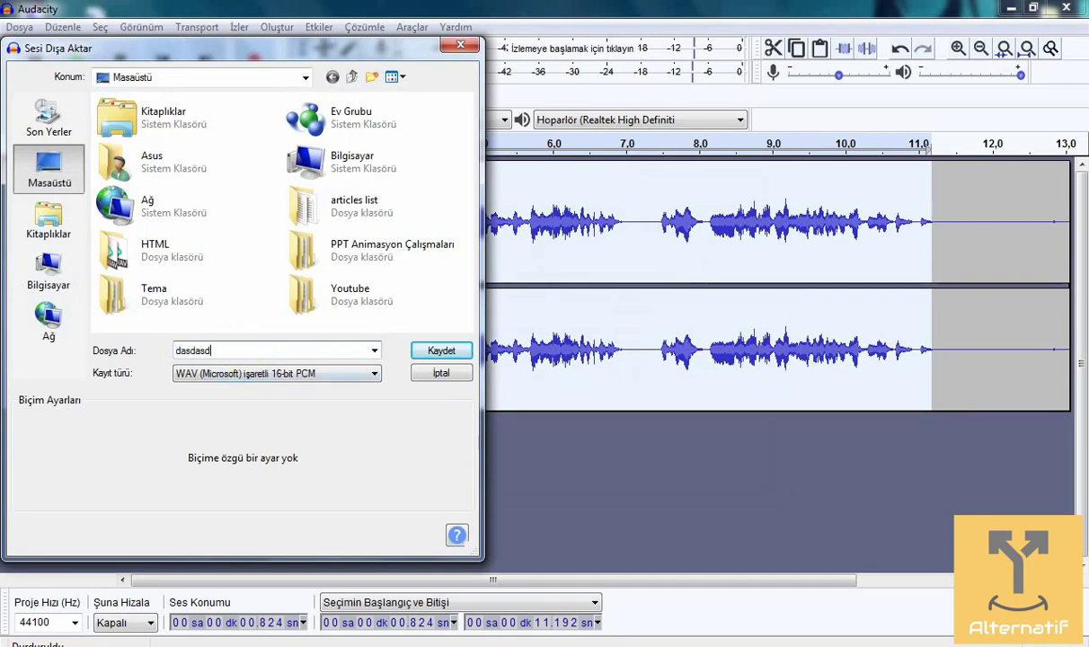
click(443, 377)
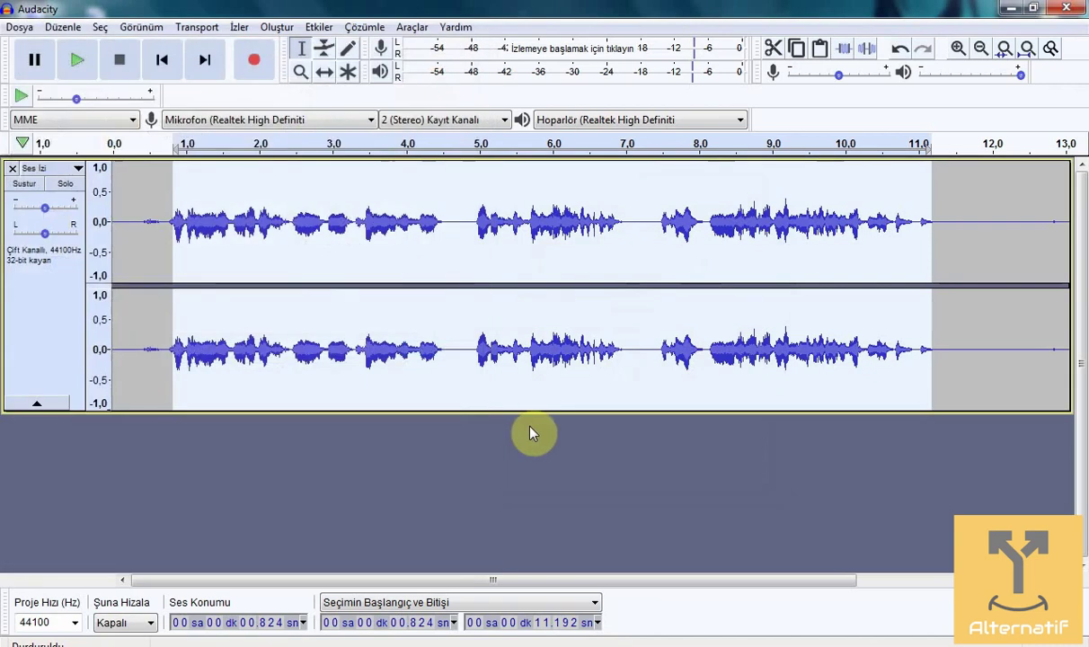
click(476, 503)
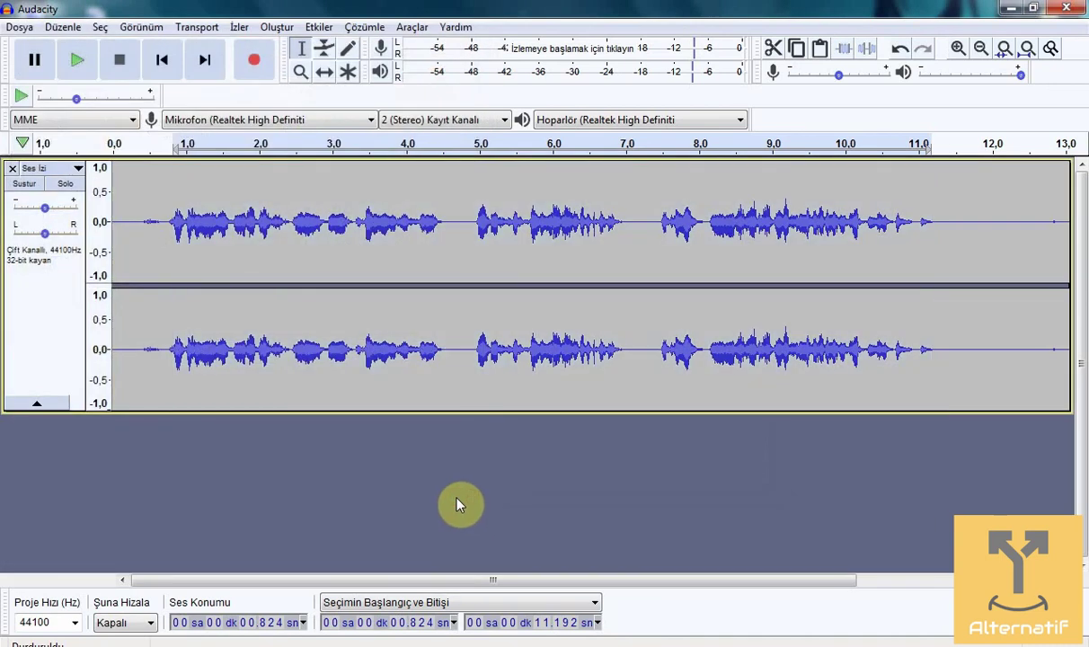